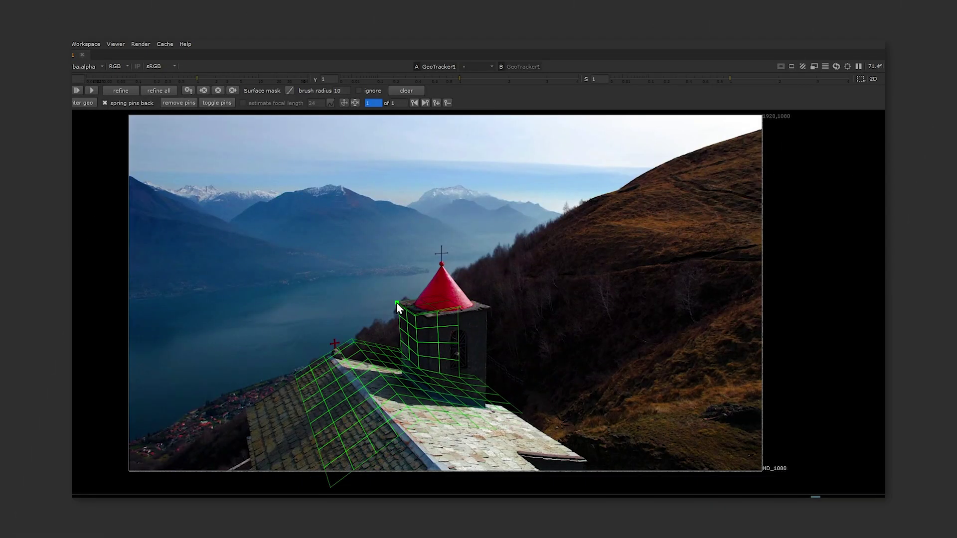
Align the church wireframe to the bell tower's top corner and the roof ridge, and track it through the clip
drag(422, 313, 425, 316)
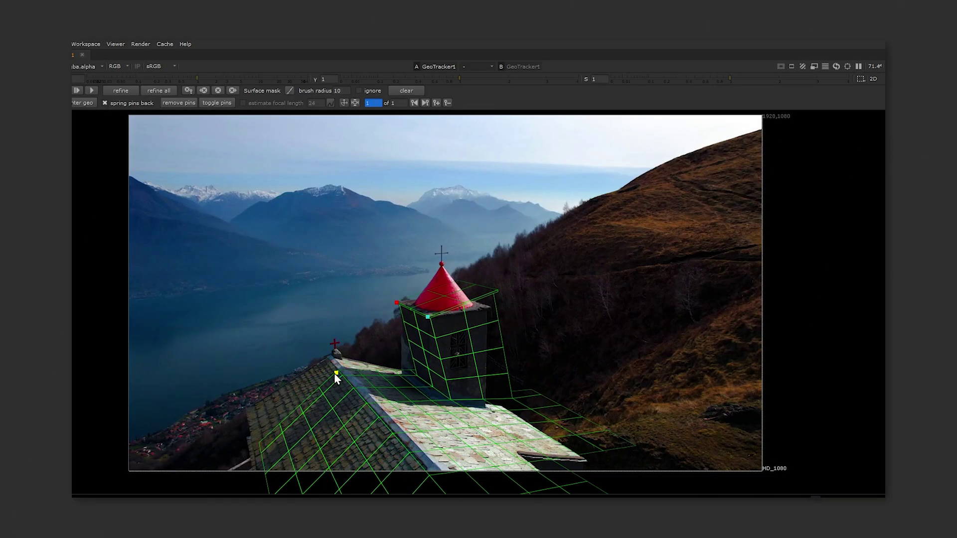
drag(334, 373, 326, 358)
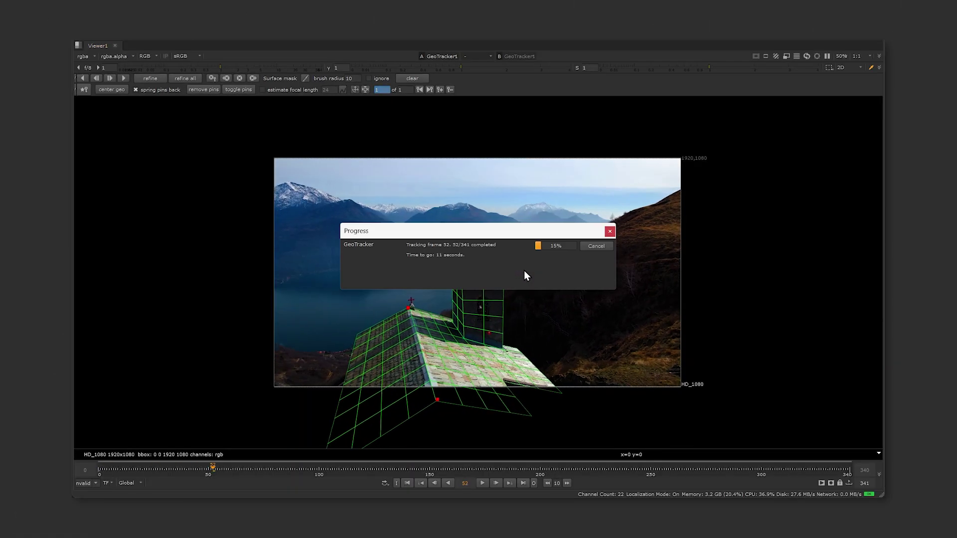
drag(523, 228, 544, 106)
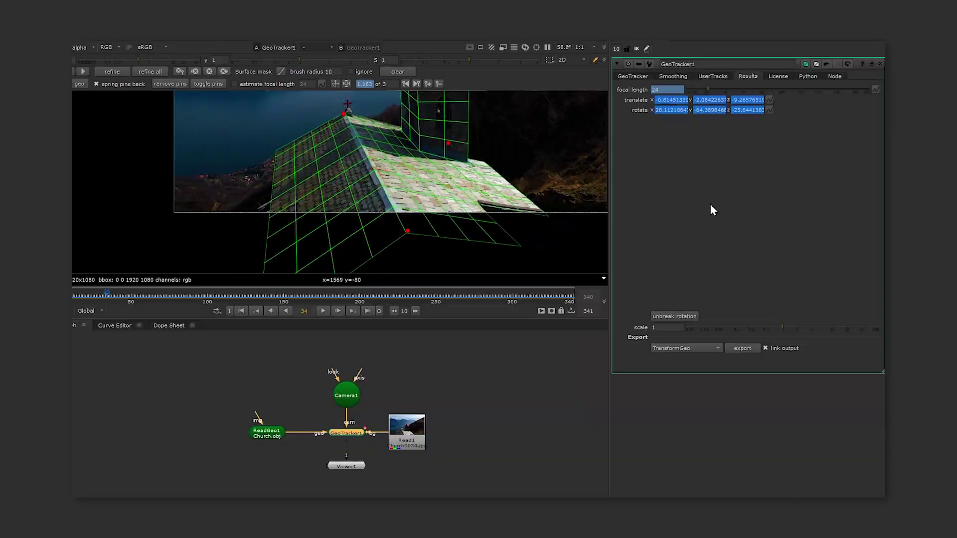
Export the tracking result as a Tracked Camera with linked output and open the exported camera node's properties
click(679, 348)
click(703, 360)
click(740, 347)
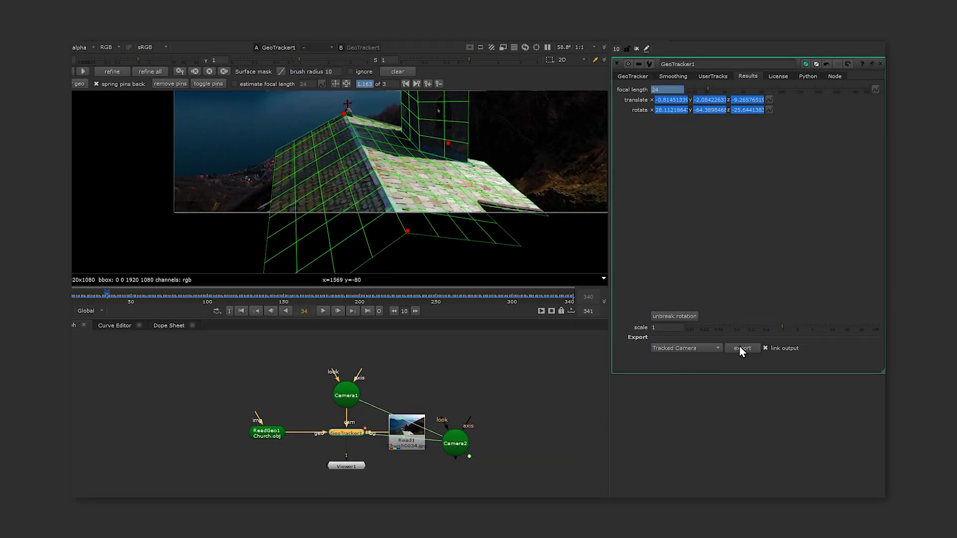
double_click(461, 439)
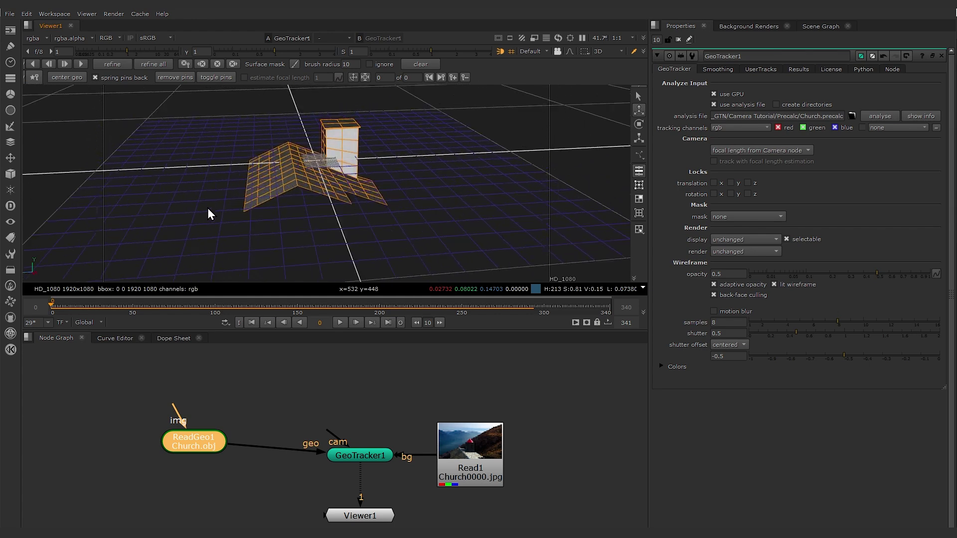
ctrl+drag(208, 213, 72, 114)
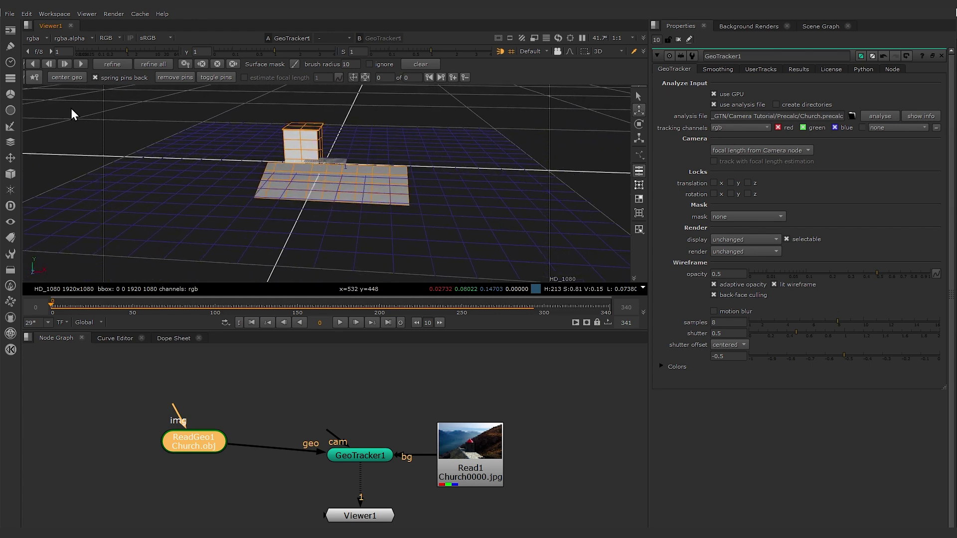
click(10, 173)
mouse_move(47, 190)
mouse_move(130, 197)
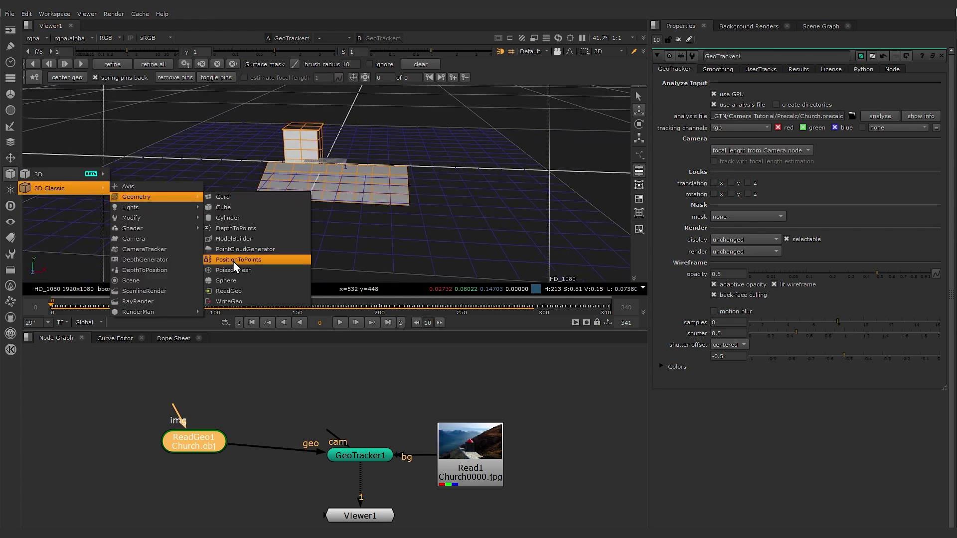
click(240, 216)
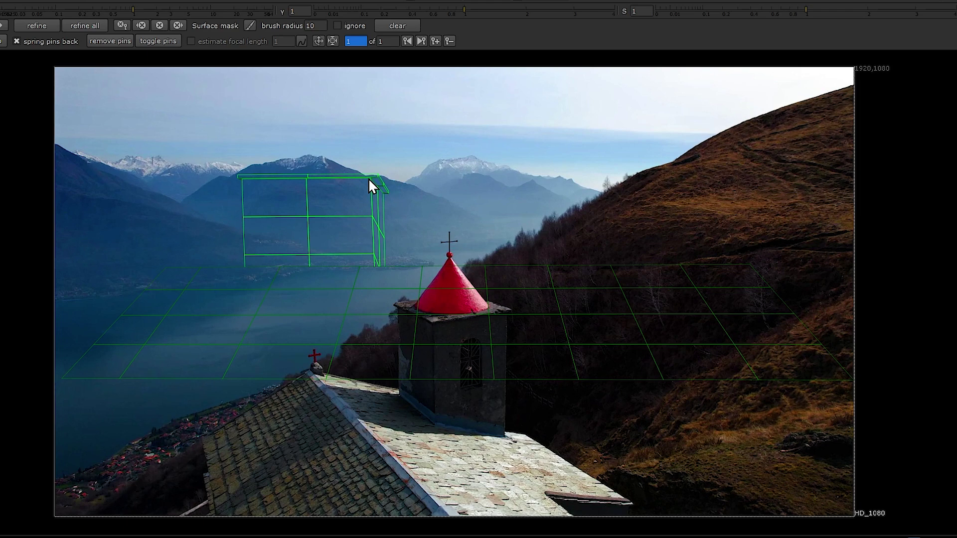
Pin the church wireframe to the tower's top corners, the roof peak and the ridge's near end in frame 0
drag(372, 186, 311, 375)
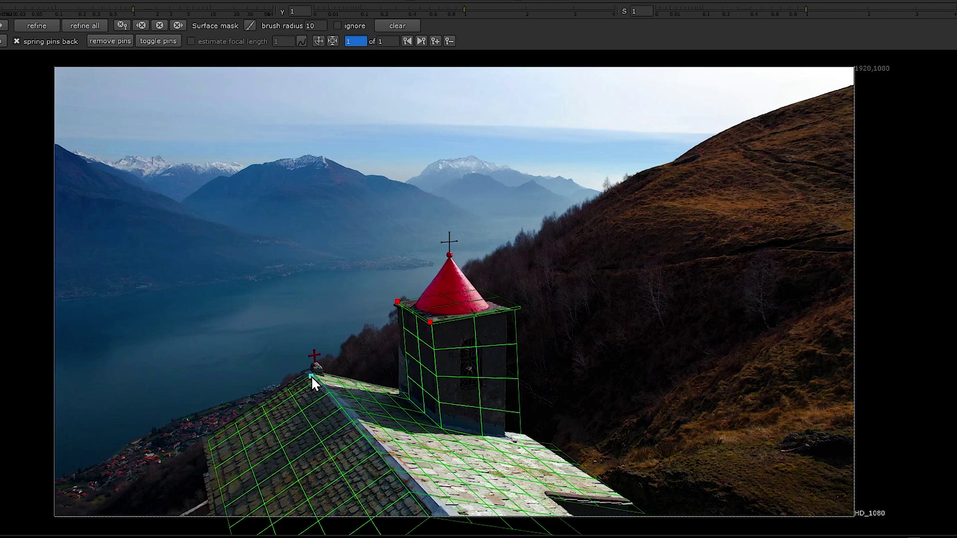
drag(514, 307, 507, 312)
drag(433, 514, 451, 513)
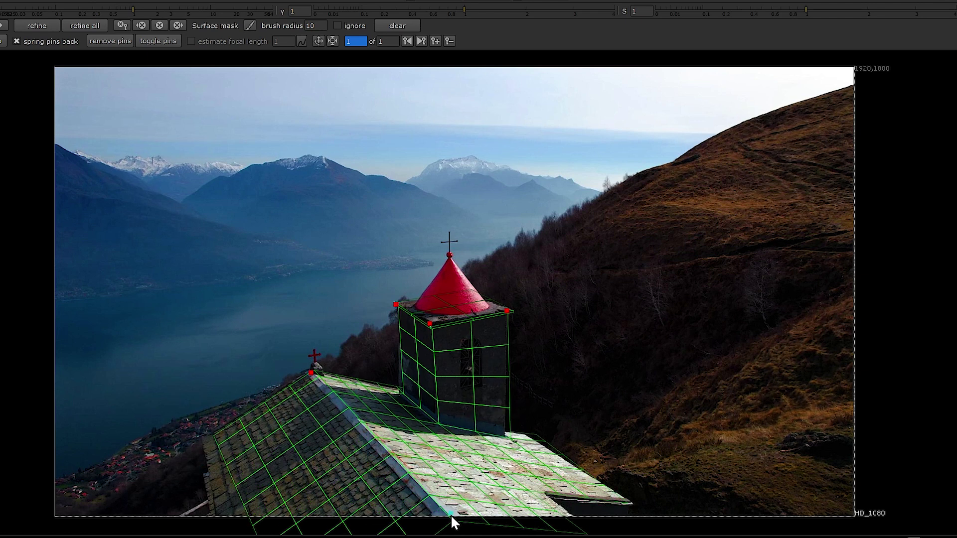
drag(430, 326, 431, 317)
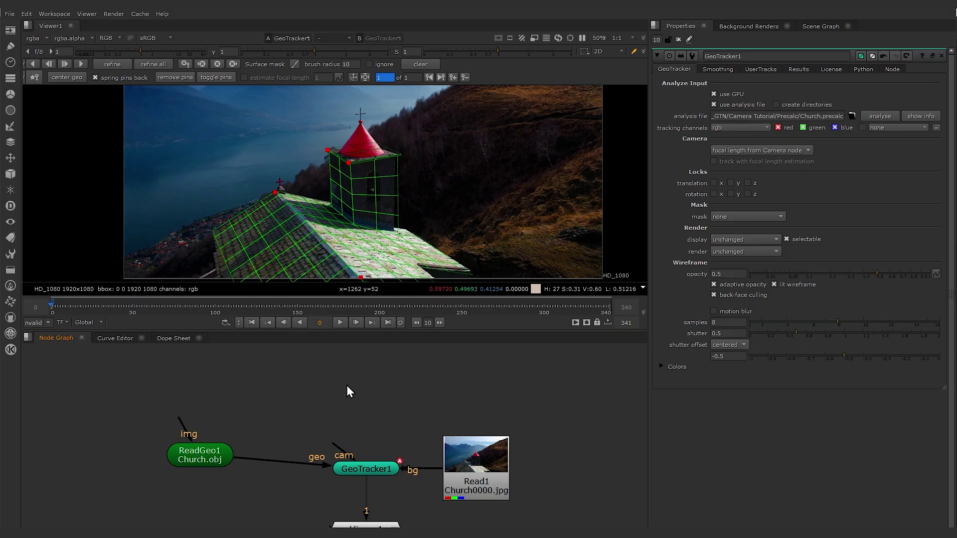
Add a Camera node and connect it to the GeoTracker node's cam input
key(Tab)
key(Return)
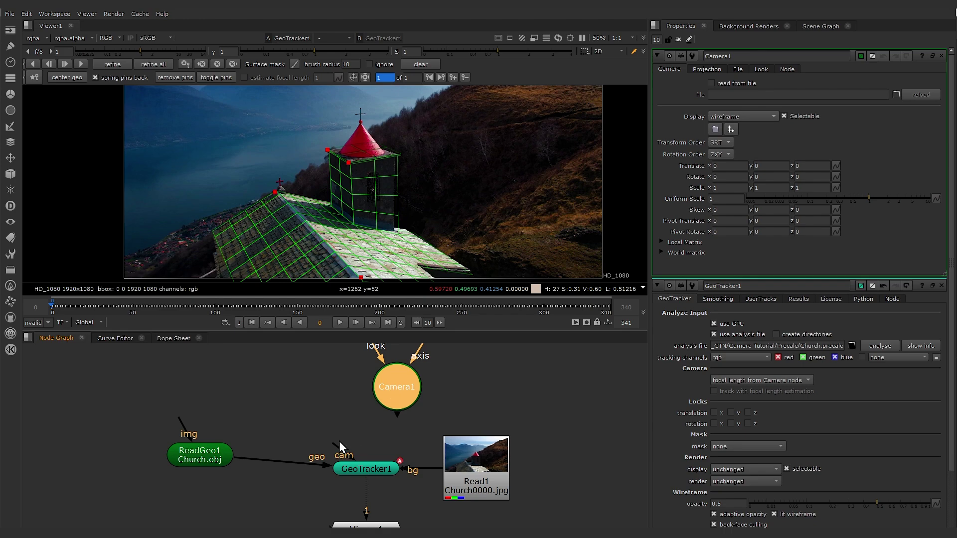
drag(388, 403, 391, 403)
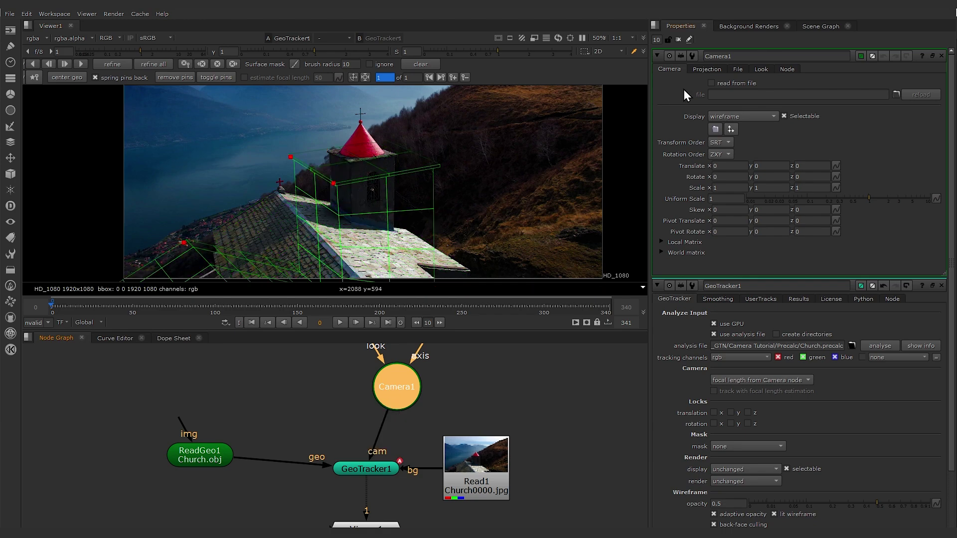
Set the camera's focal length to 24 and horizontal aperture to 36, and keep GeoTracker on focal length from Camera node
click(708, 70)
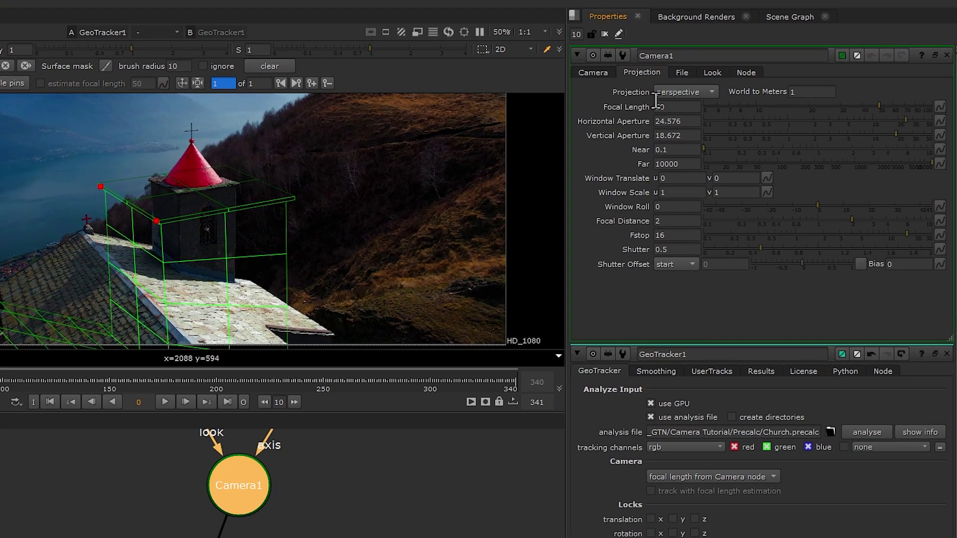
click(675, 107)
text(24)
key(Tab)
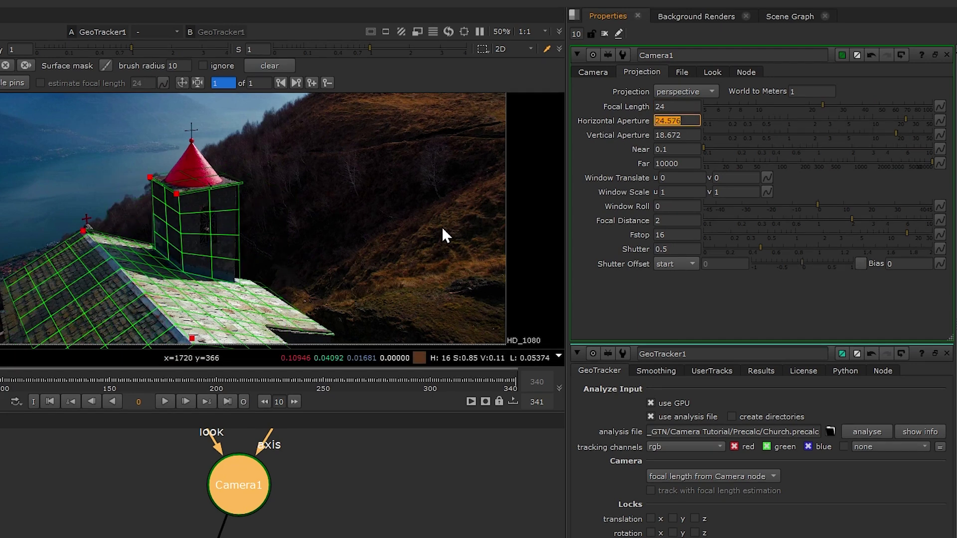
text(36)
key(Return)
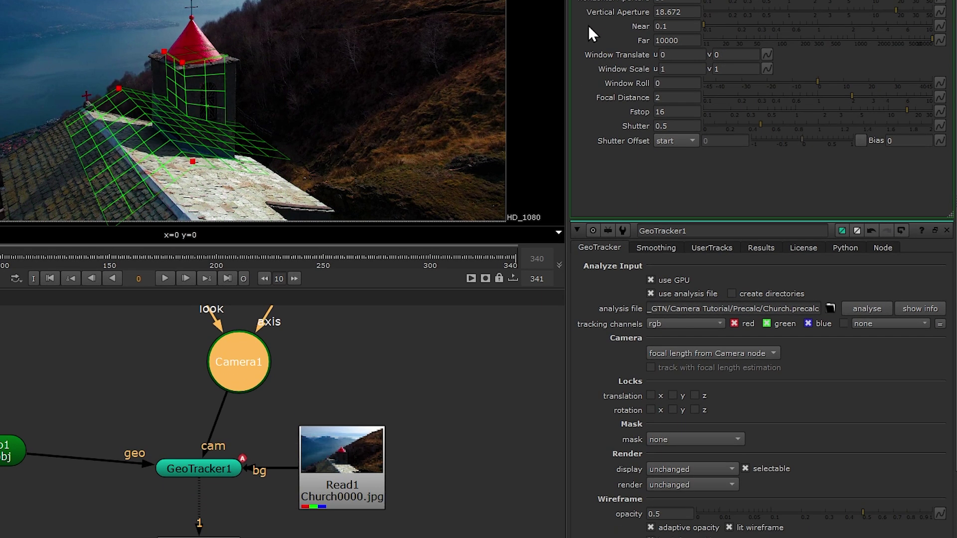
click(688, 350)
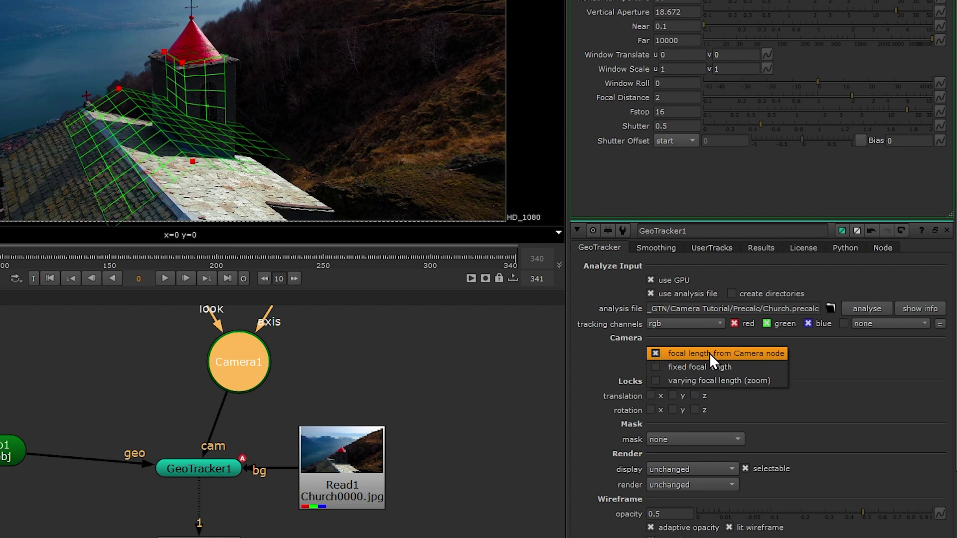
click(748, 353)
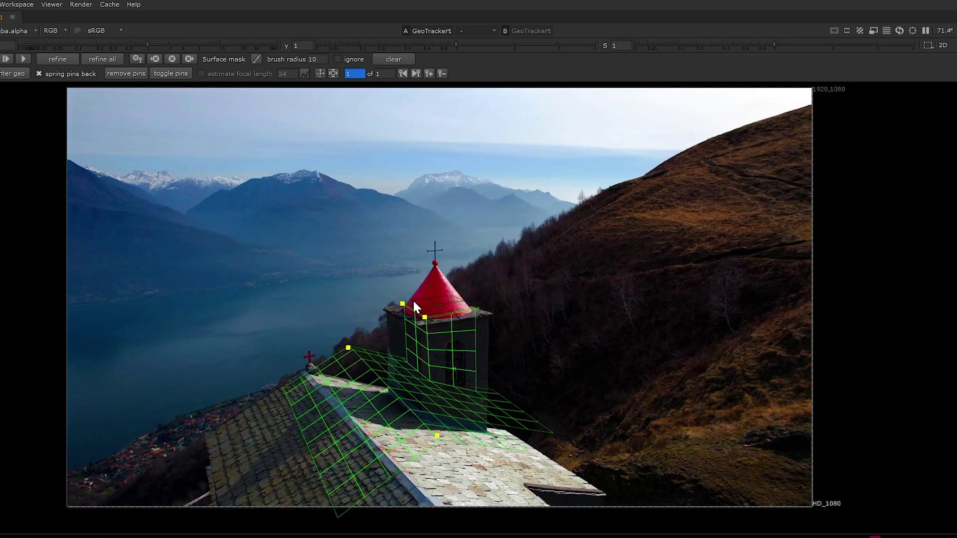
Realign the wireframe pins to the tower's top corners, the roof peak and the ridge's near end below the frame
drag(413, 299, 407, 322)
drag(325, 367, 301, 373)
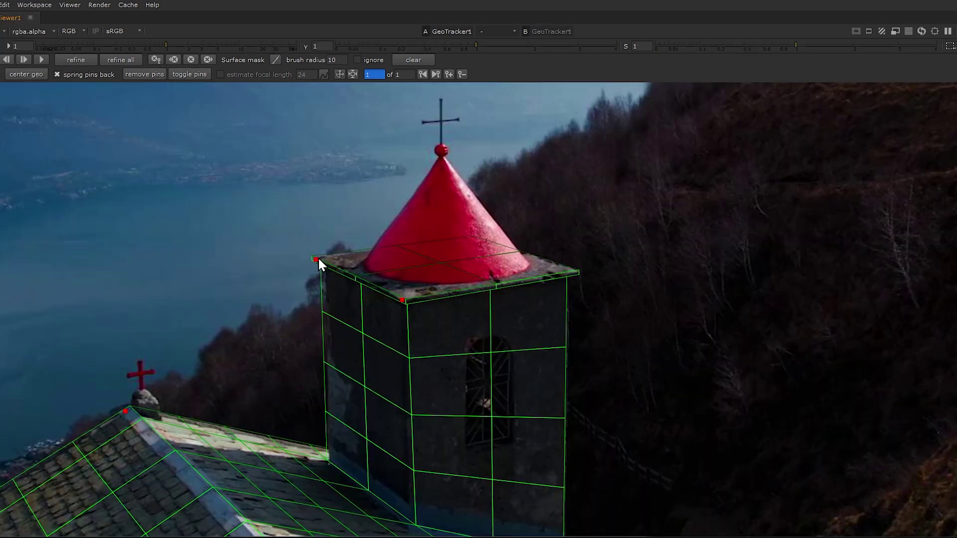
drag(318, 257, 319, 260)
drag(581, 274, 574, 271)
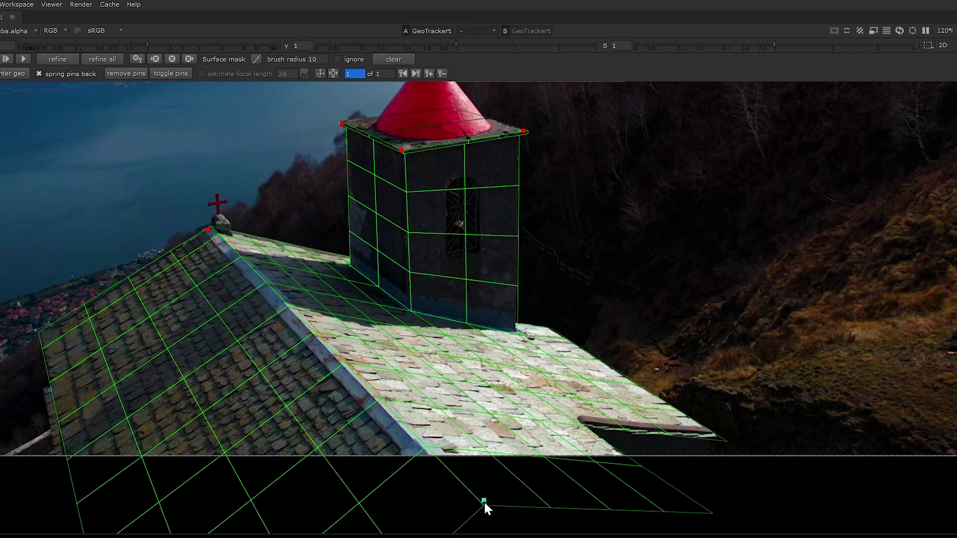
drag(483, 500, 481, 505)
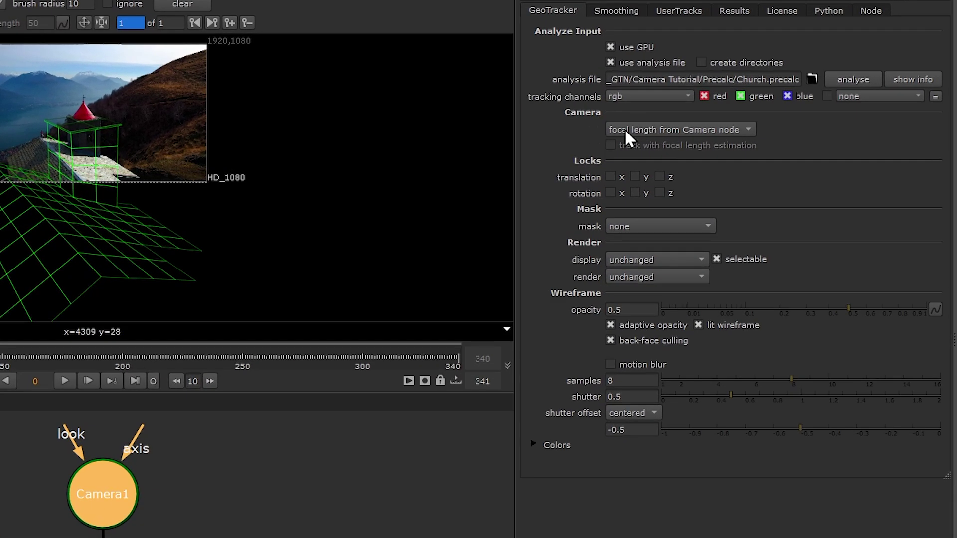
Switch GeoTracker to fixed focal length and pin the wireframe to the tower's top corners and the roof ridge for focal length estimation
click(663, 130)
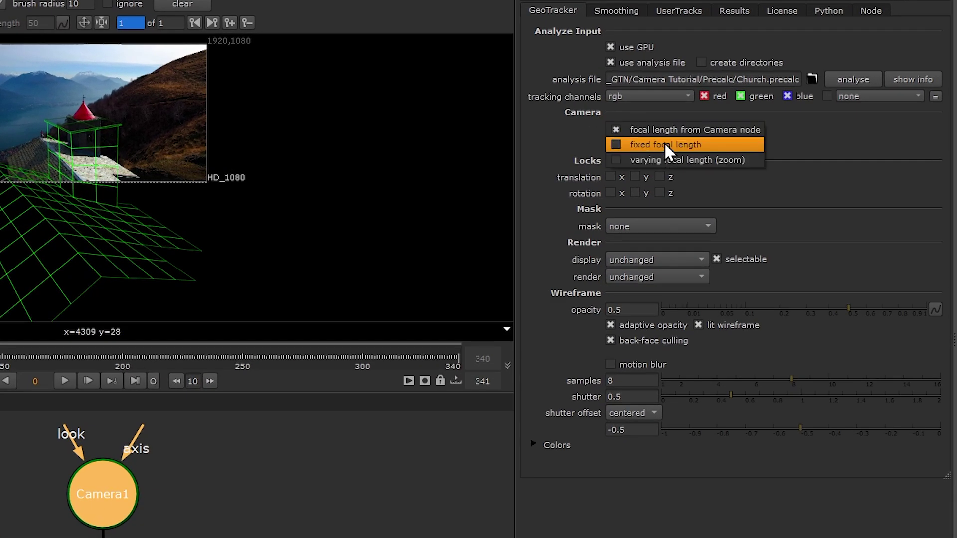
click(666, 145)
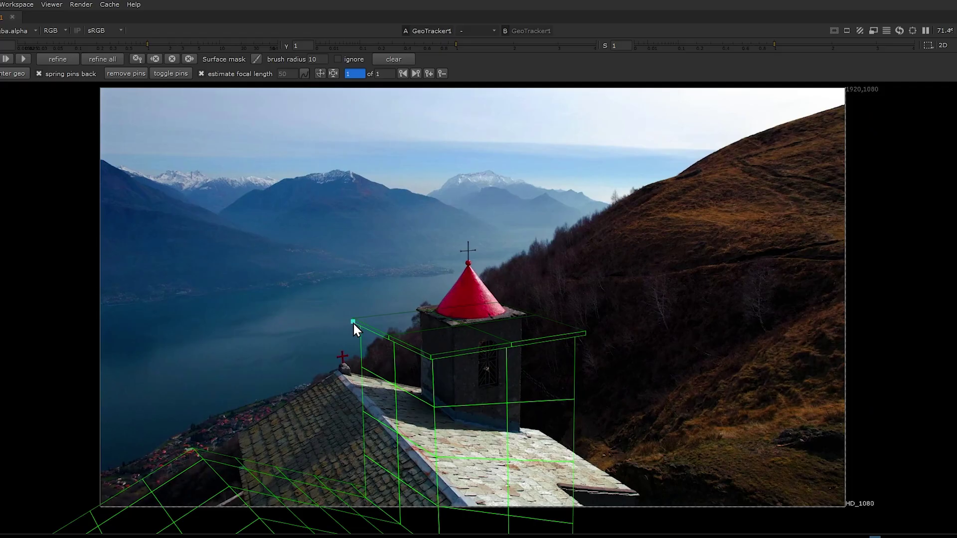
drag(354, 322, 418, 310)
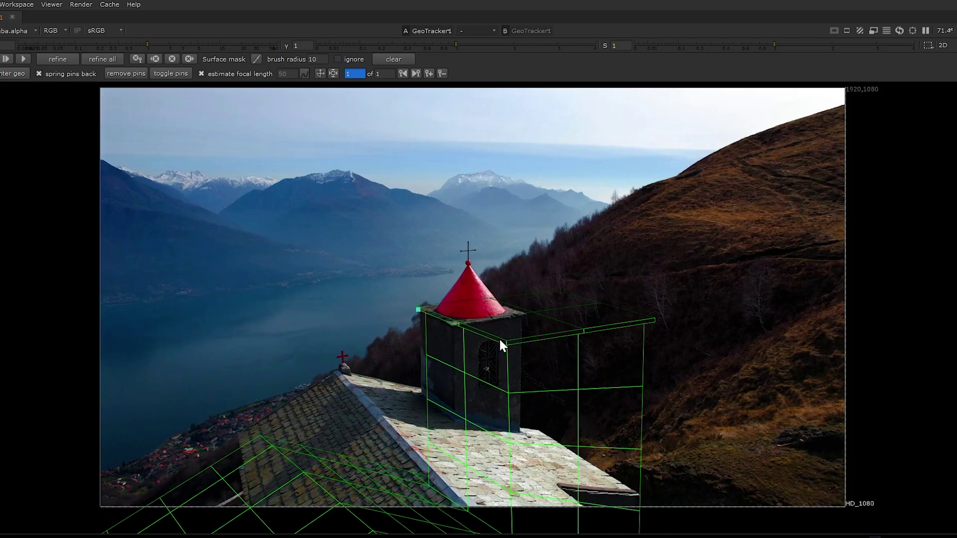
drag(507, 341, 453, 325)
drag(452, 325, 451, 325)
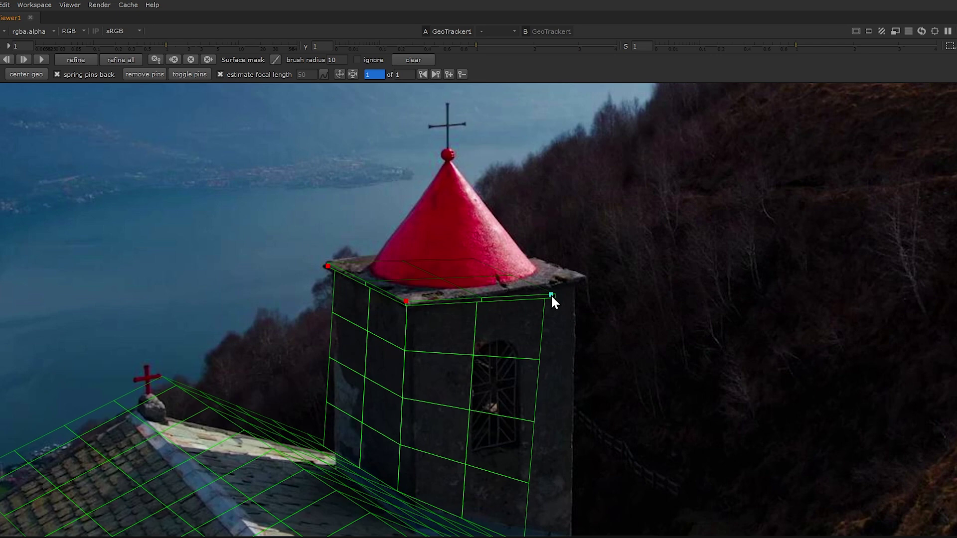
drag(551, 294, 580, 278)
drag(410, 401, 416, 486)
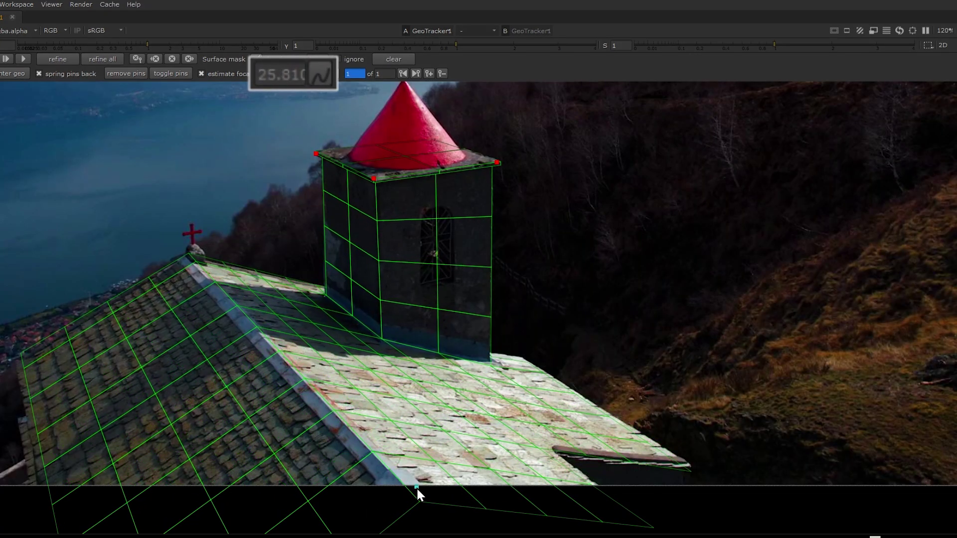
Fine-tune the pins at the roof peak, tower base, near ridge end and tower top to refine the estimated focal length
drag(190, 255, 187, 257)
drag(490, 367, 485, 357)
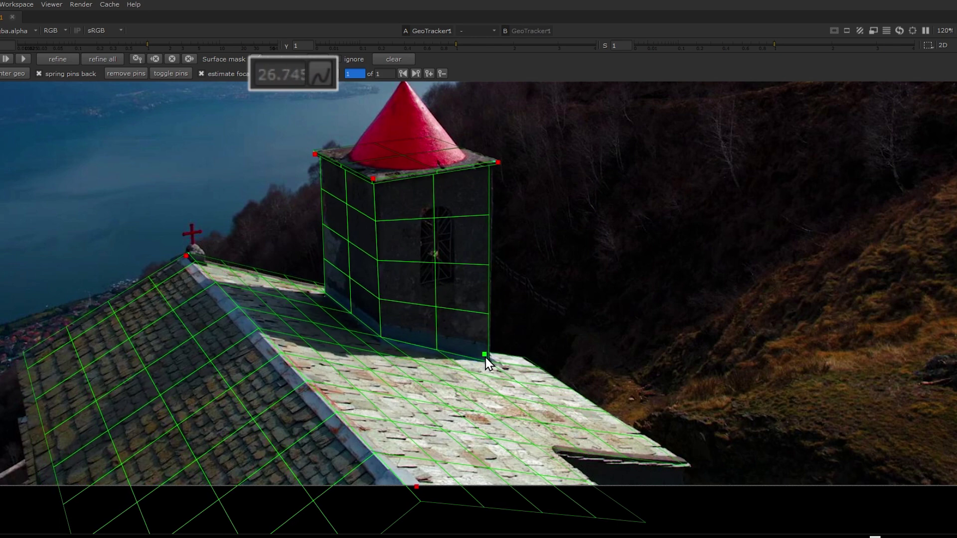
drag(185, 256, 181, 259)
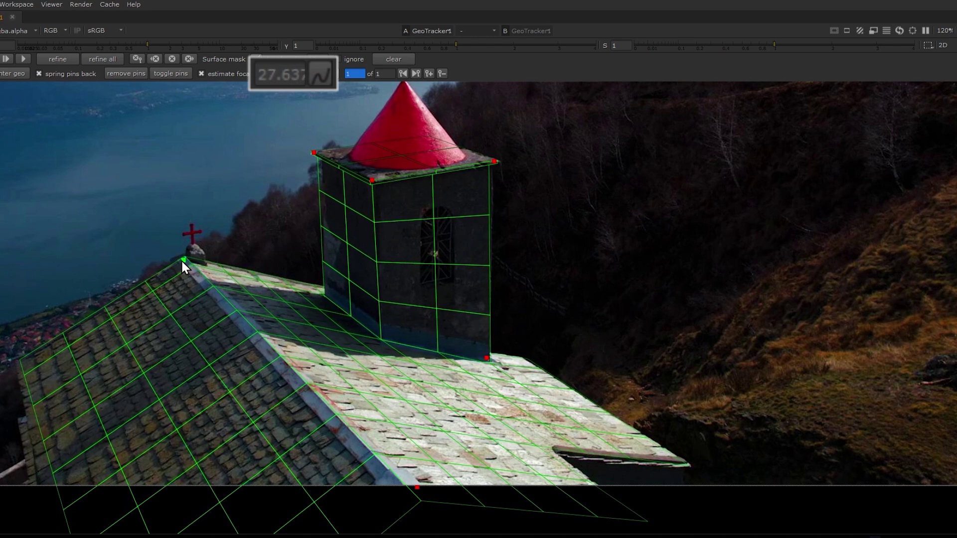
drag(416, 485, 432, 500)
drag(312, 151, 320, 151)
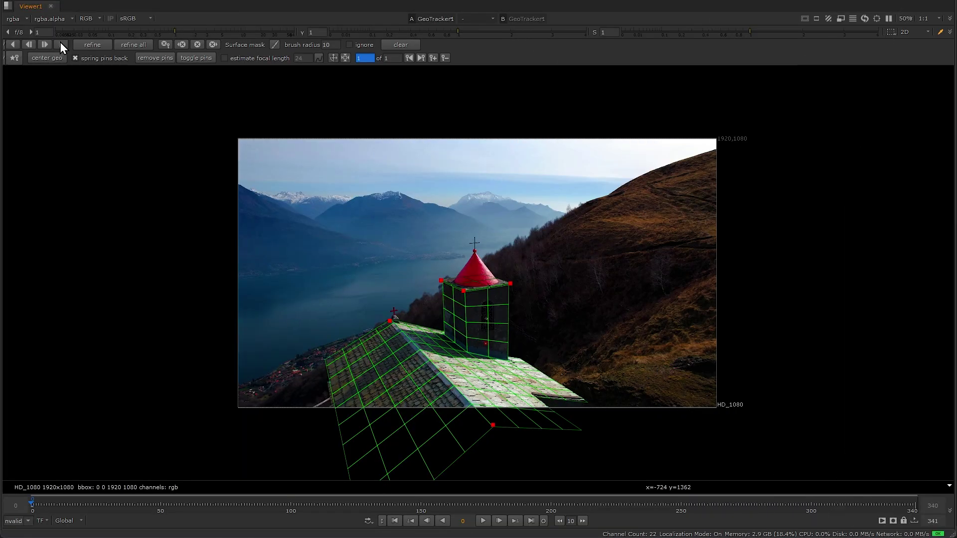
Track the church geometry forward from frame 0 and stop the tracking partway through the clip
click(61, 44)
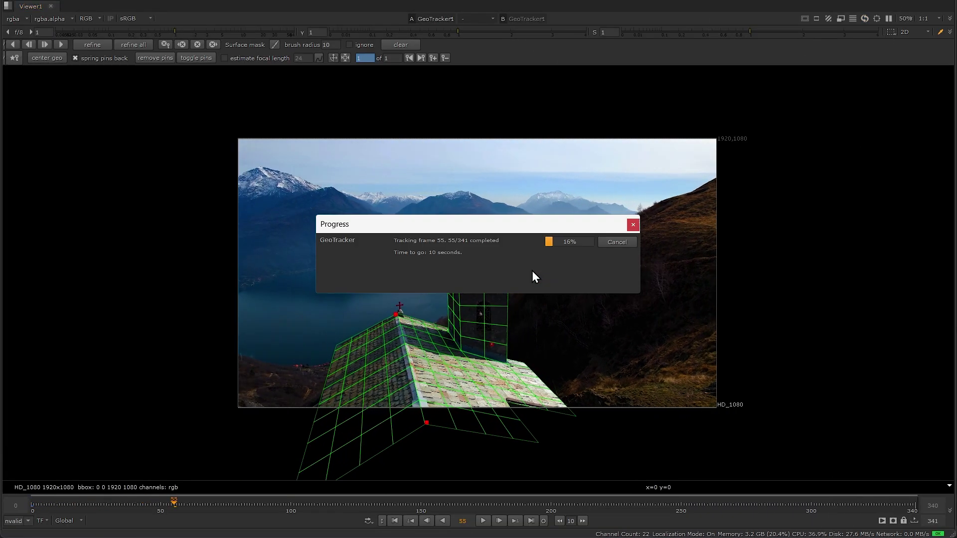
drag(530, 225, 554, 77)
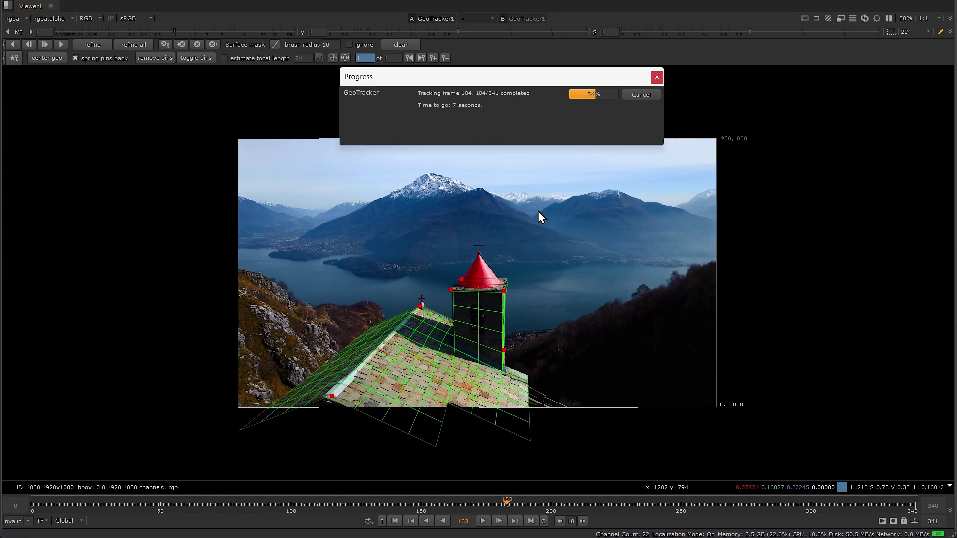
key(Escape)
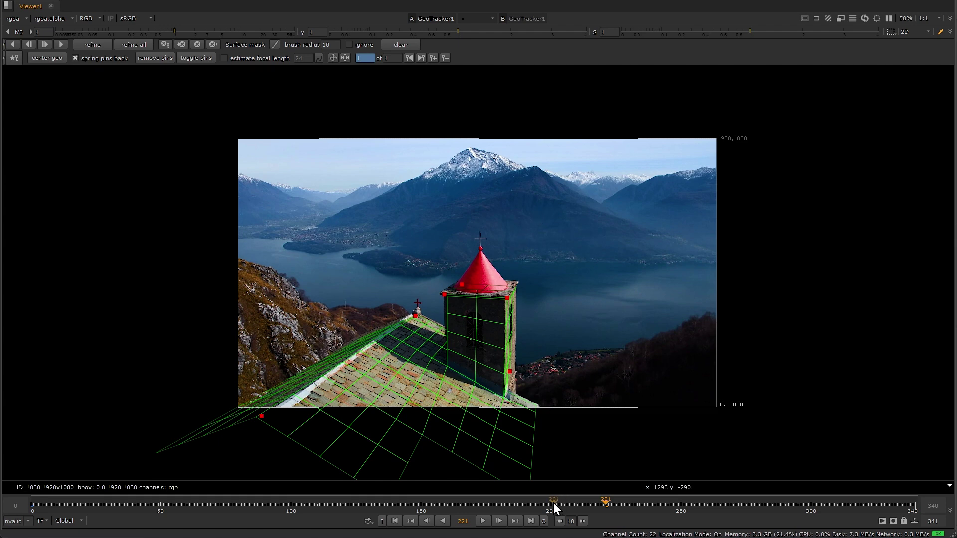
Add a keyframe at frame 209, realign the pins on the tower and the roof ridge's near end, and refine the track
click(575, 504)
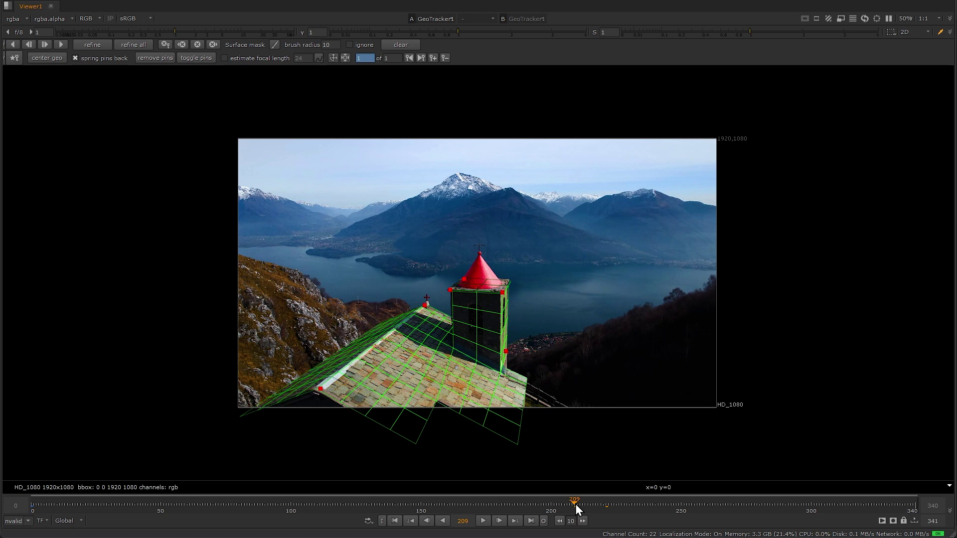
click(430, 57)
scroll(398, 247, up, 5)
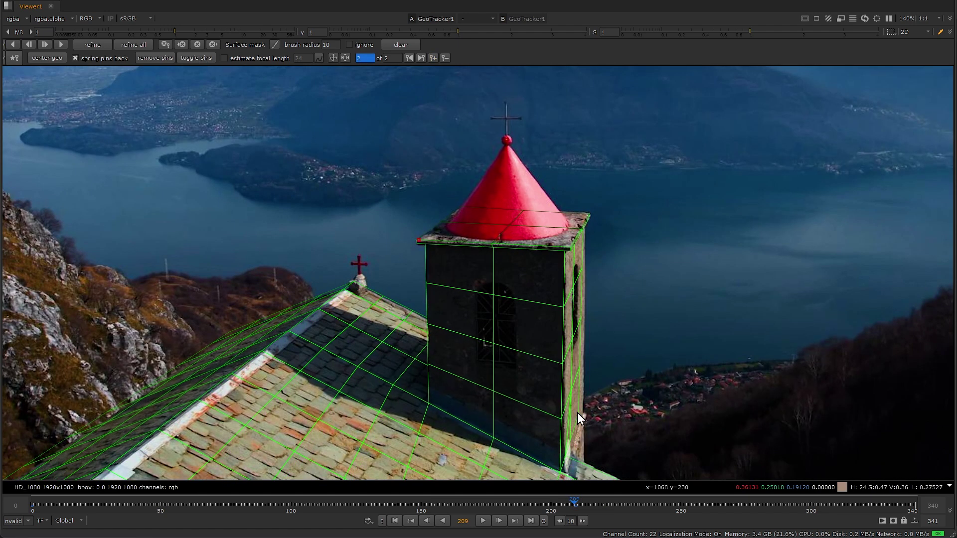
drag(577, 413, 581, 412)
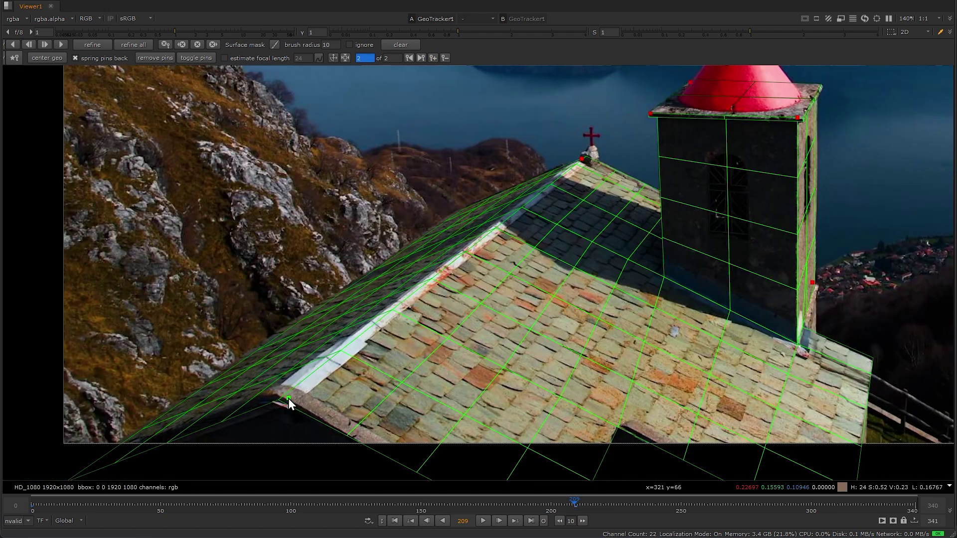
drag(287, 398, 283, 395)
drag(820, 86, 825, 86)
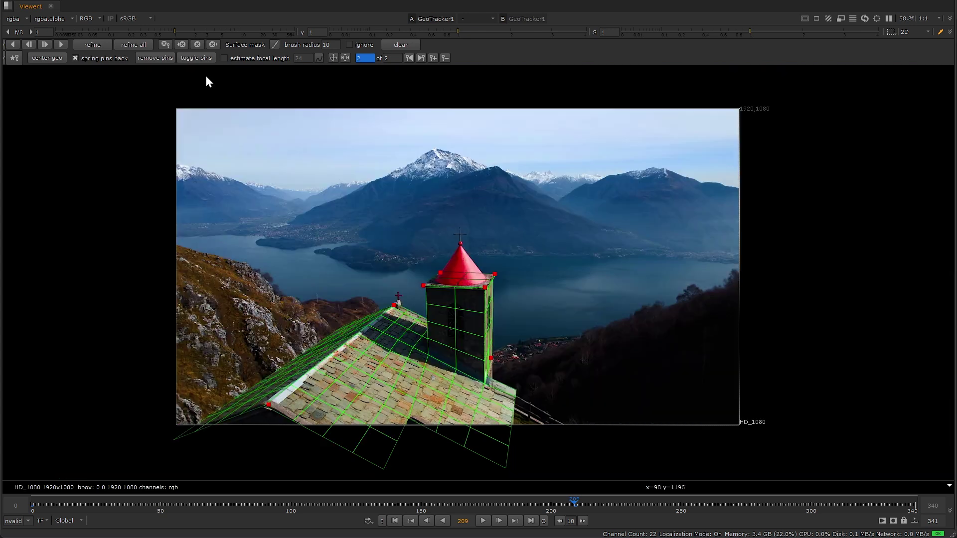
click(95, 45)
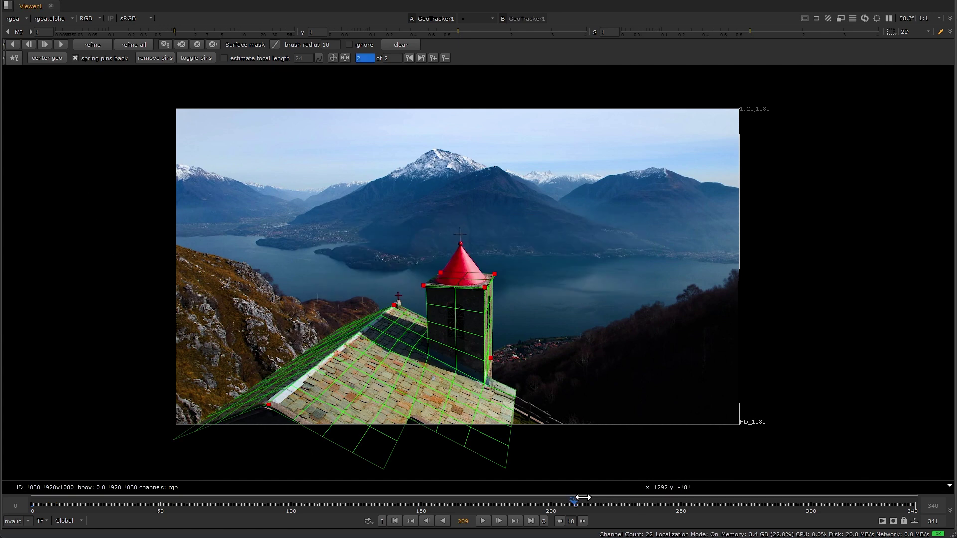
Set the GeoTracker camera to varying focal length (zoom) and track forward from frame 209 to the end of the clip
mouse_move(582, 503)
mouse_down()
mouse_move(618, 498)
mouse_move(577, 503)
mouse_up()
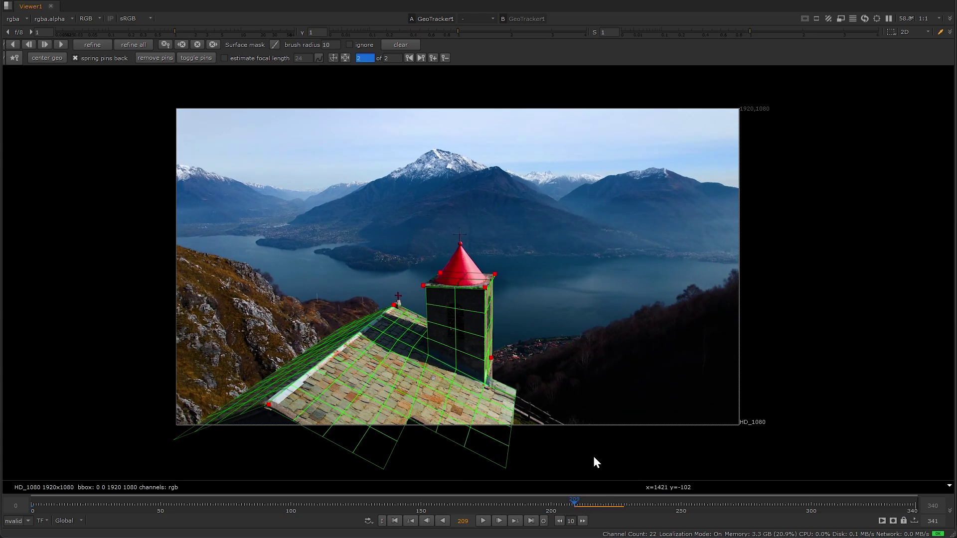
key(space)
click(116, 317)
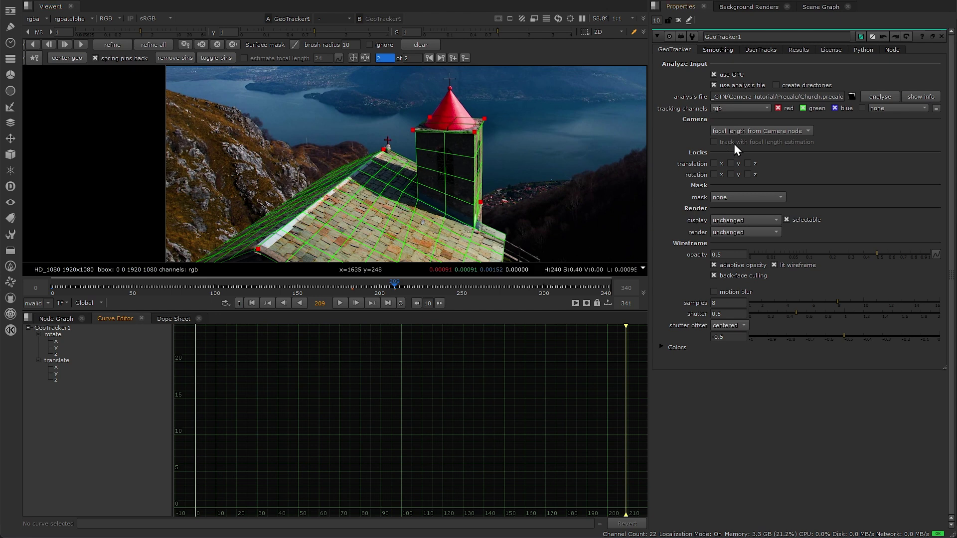
click(749, 131)
click(751, 156)
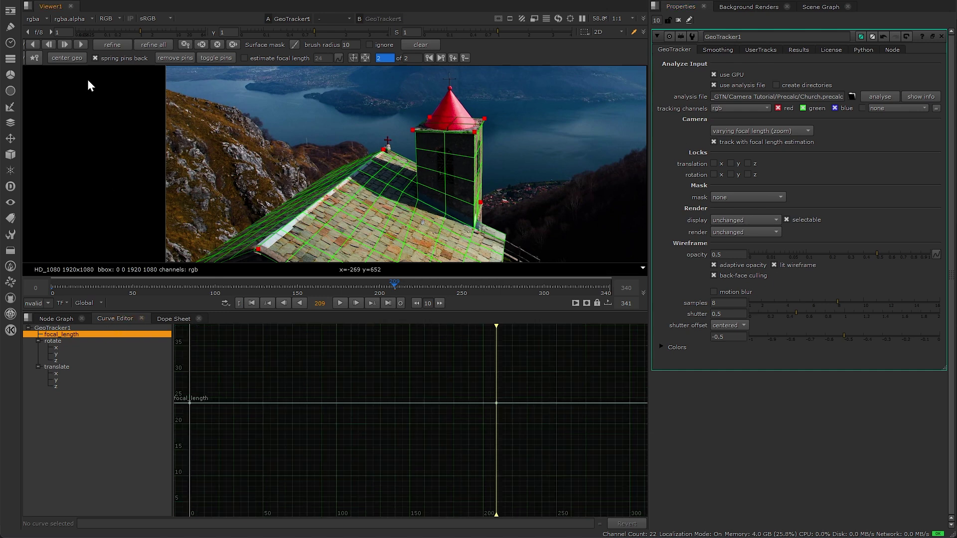
click(82, 44)
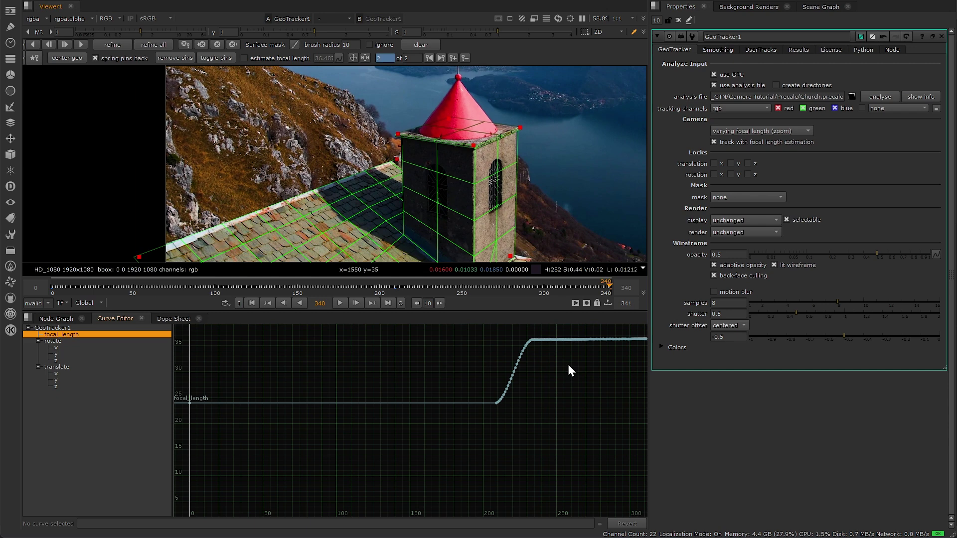
Add a keyframe at frame 234, where the zoom levels off on the focal length curve, and clear the tracking keys after it
drag(490, 283, 436, 284)
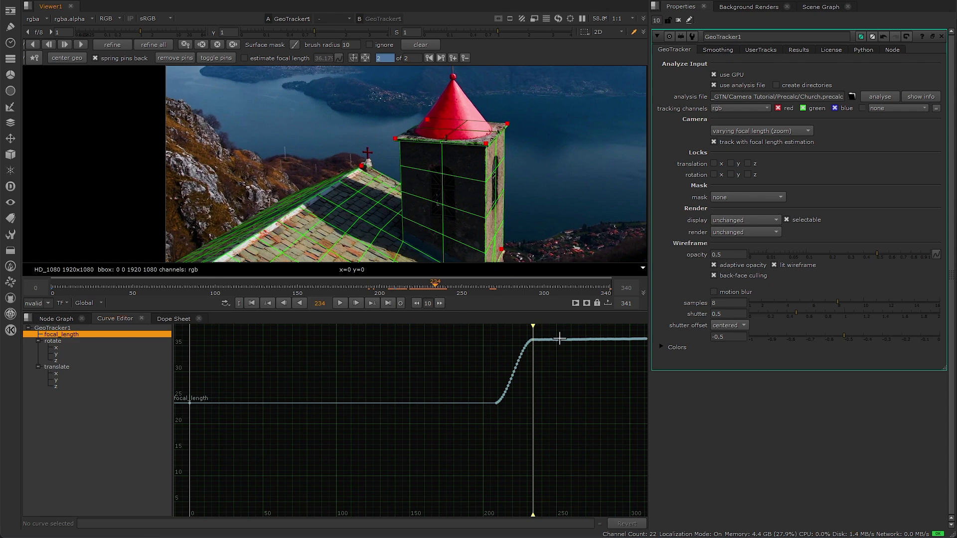
scroll(564, 348, up, 9)
middle_drag(564, 348, 457, 357)
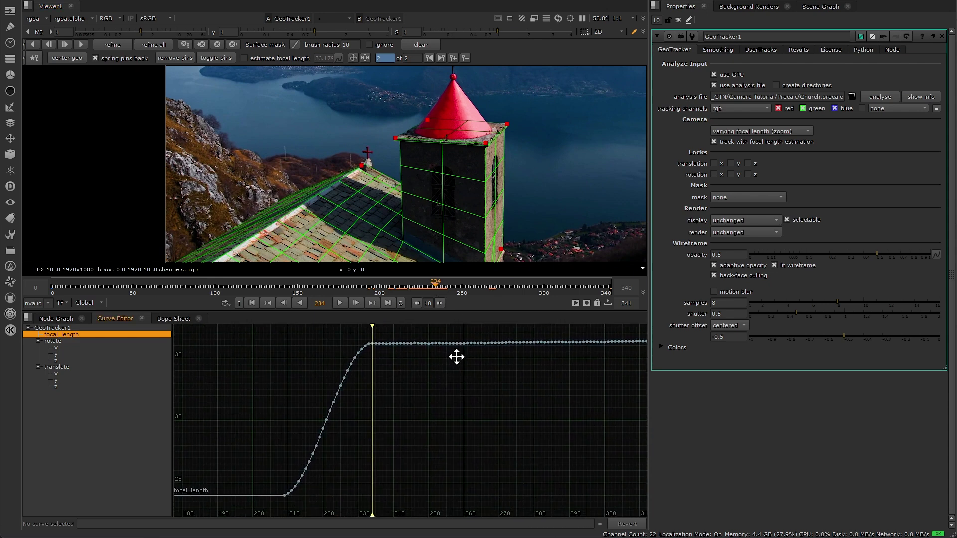
click(453, 57)
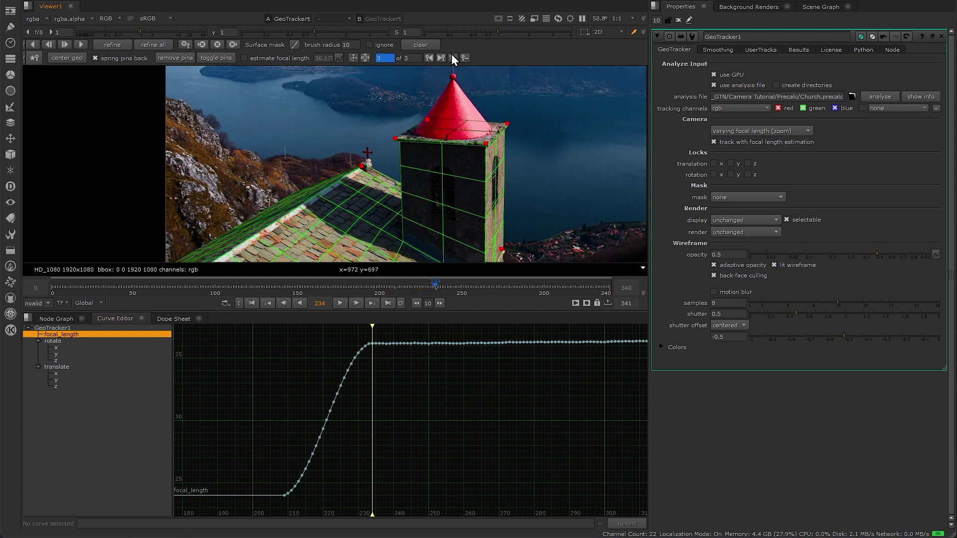
click(234, 42)
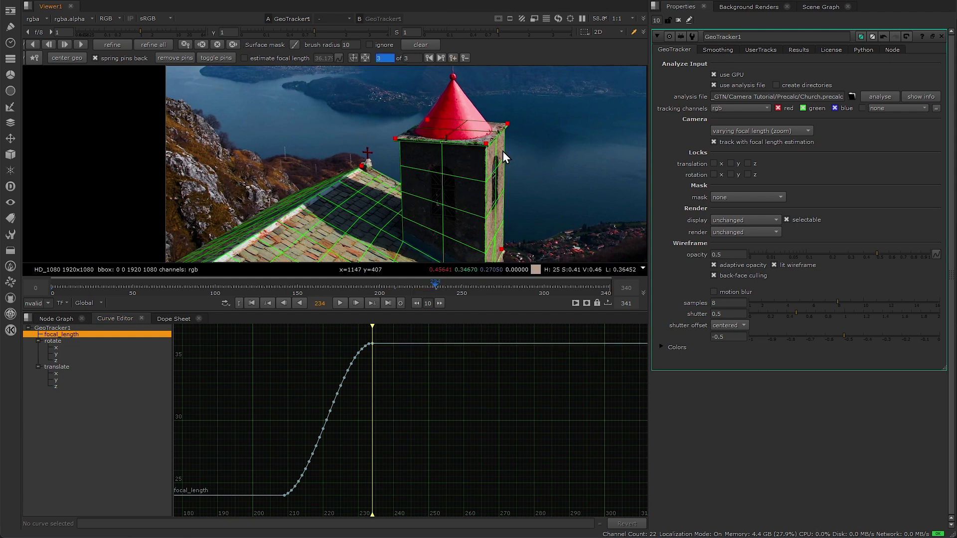
Turn off tracking with focal length estimation and track forward again from frame 234
click(713, 141)
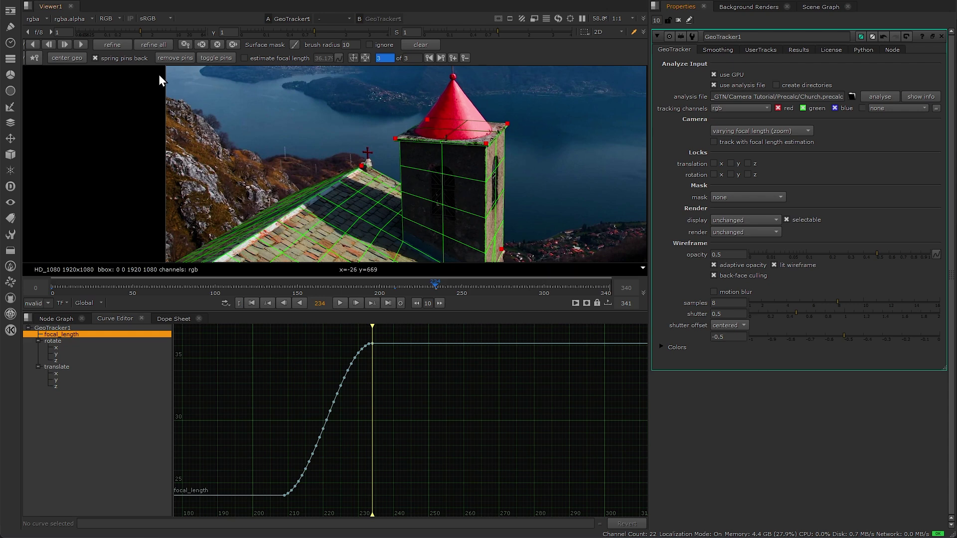
click(81, 44)
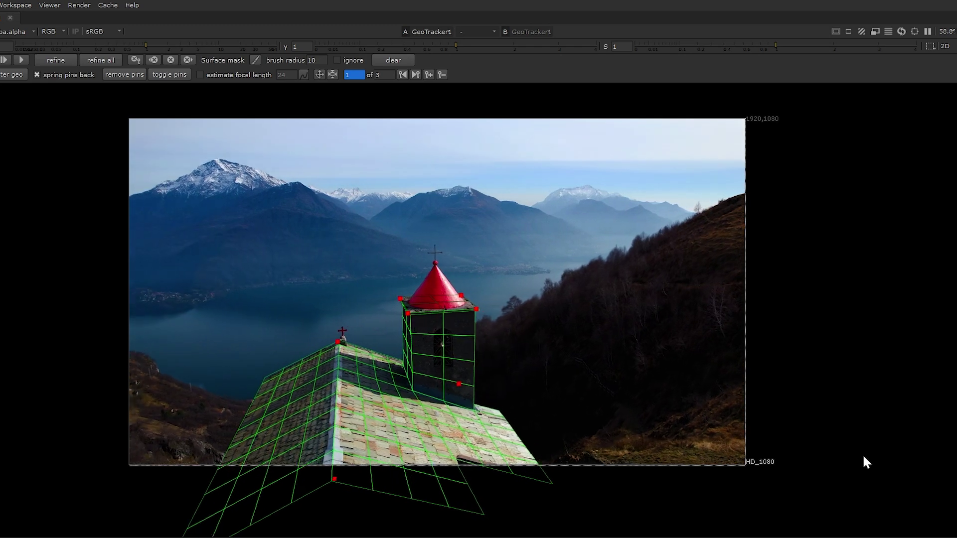
key(Tab)
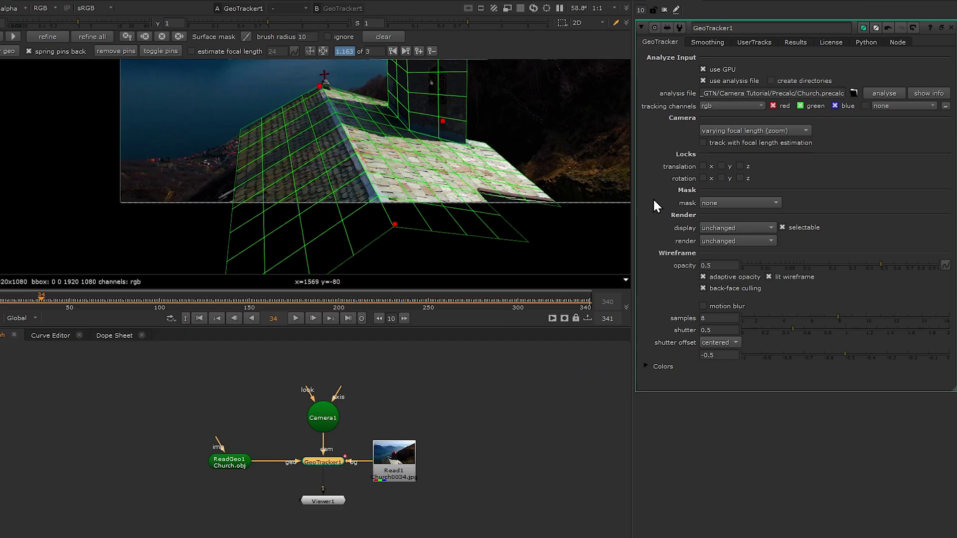
Export the GeoTracker results as a Tracked Camera and inspect the exported camera and its path in the 3D view
click(794, 42)
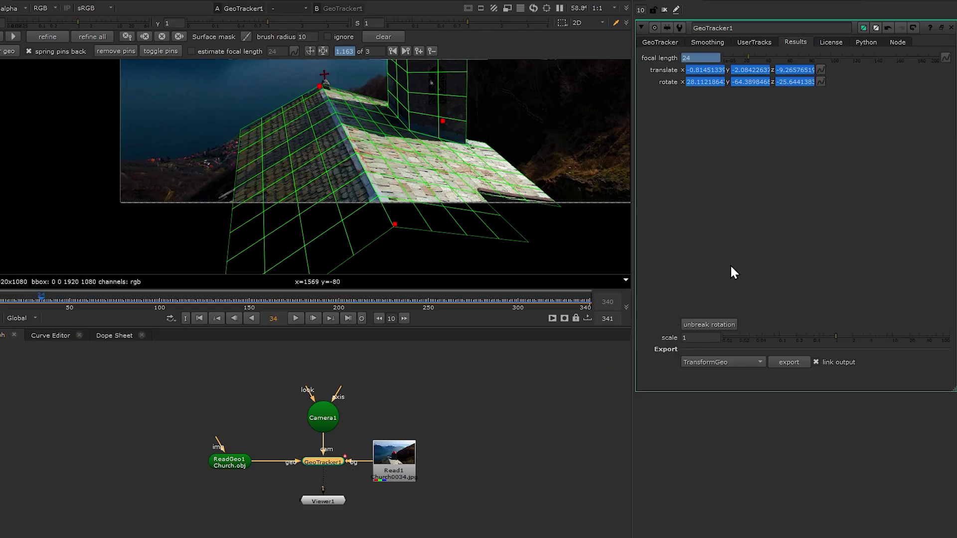
click(717, 361)
click(714, 397)
click(787, 362)
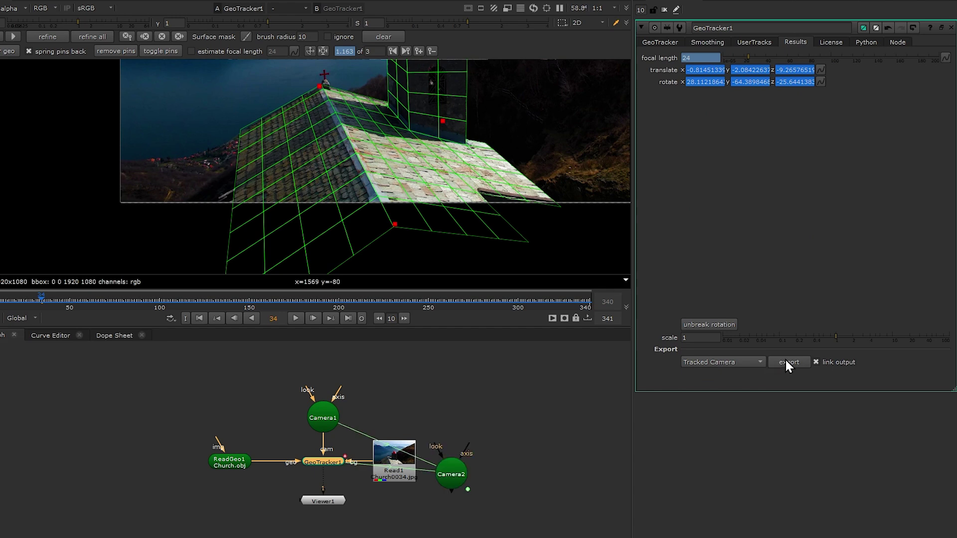
double_click(458, 471)
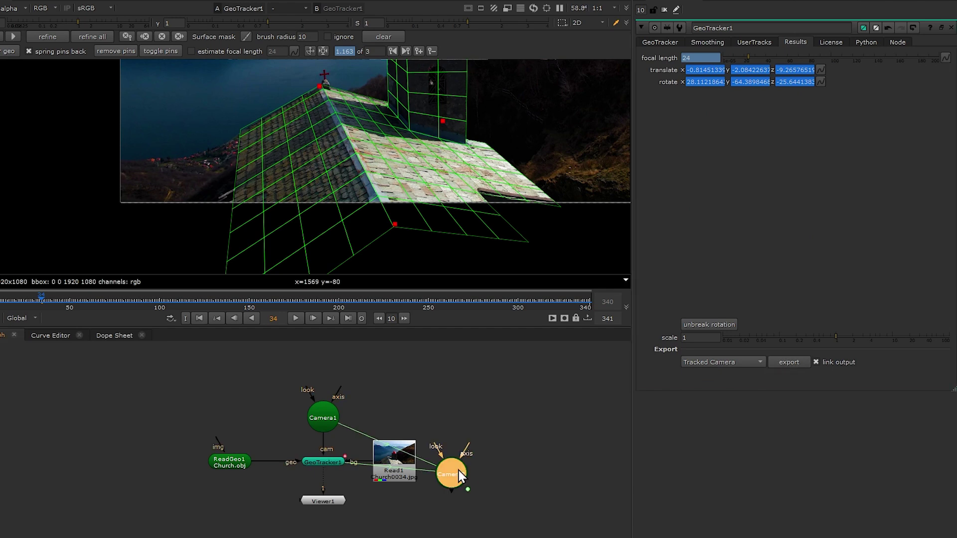
key(Tab)
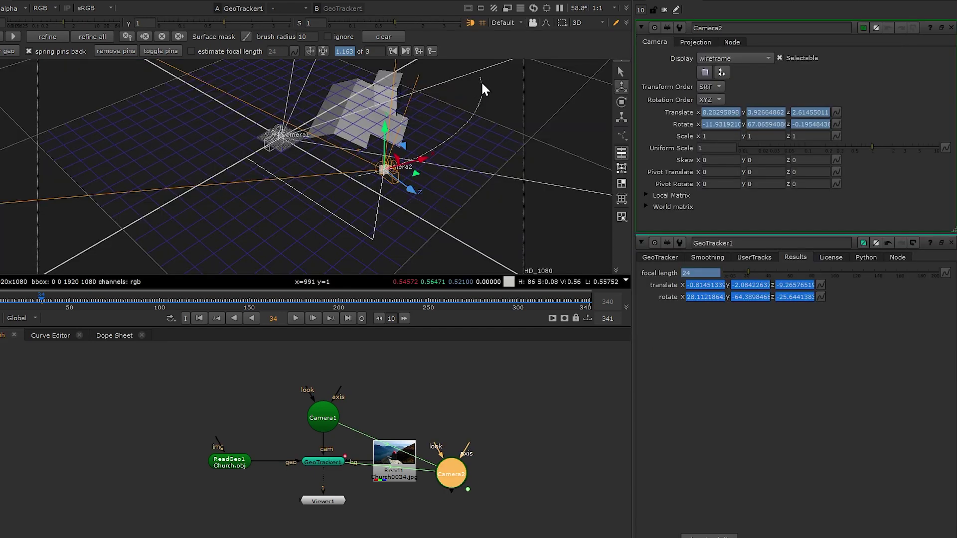
ctrl+drag(479, 171, 235, 220)
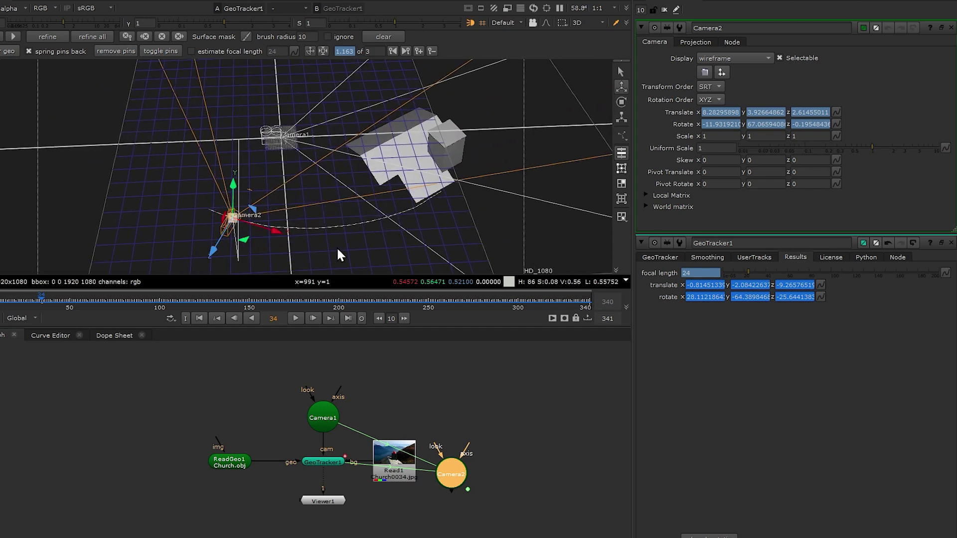
ctrl+drag(338, 255, 525, 259)
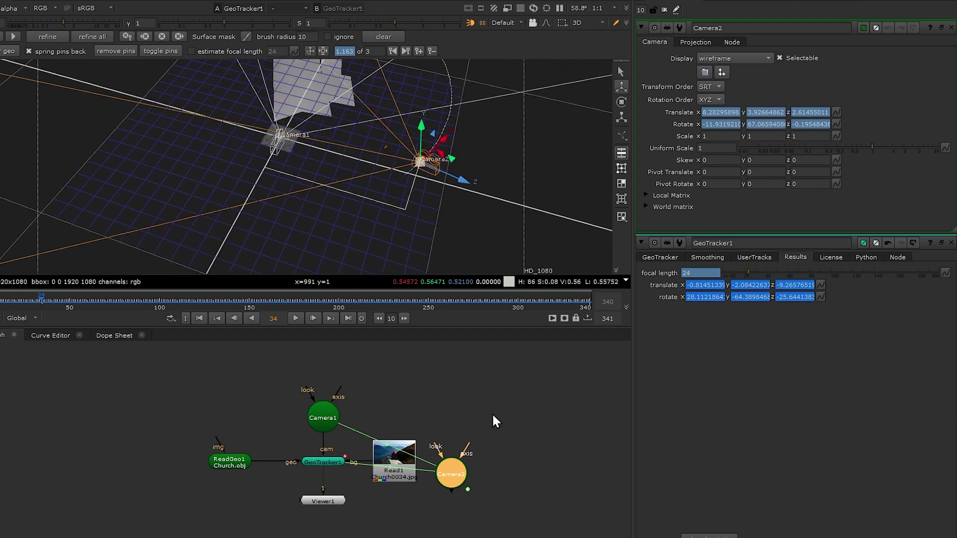
Add a Scene node below the exported camera and connect the church geometry and the viewer to it
key(Tab)
text(scene)
key(Return)
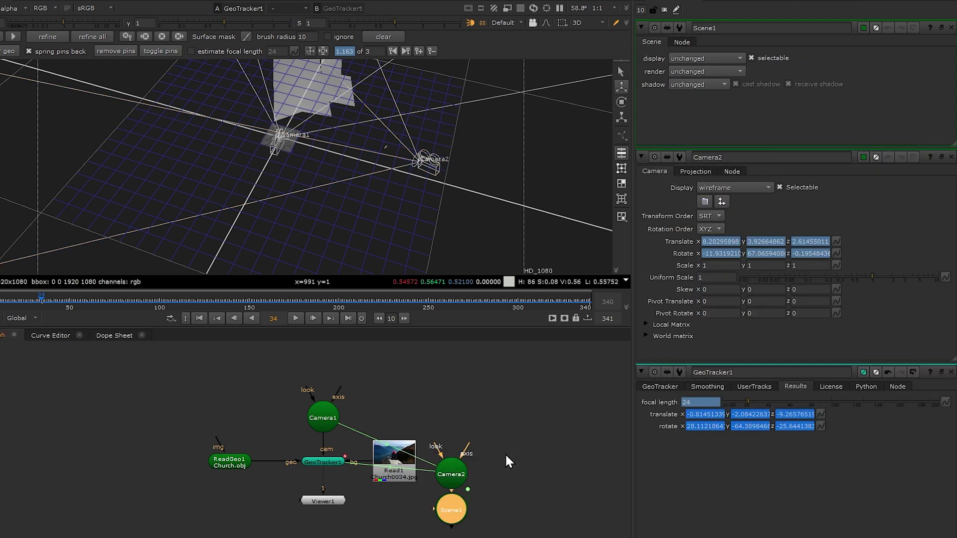
drag(452, 510, 234, 471)
click(450, 528)
click(342, 500)
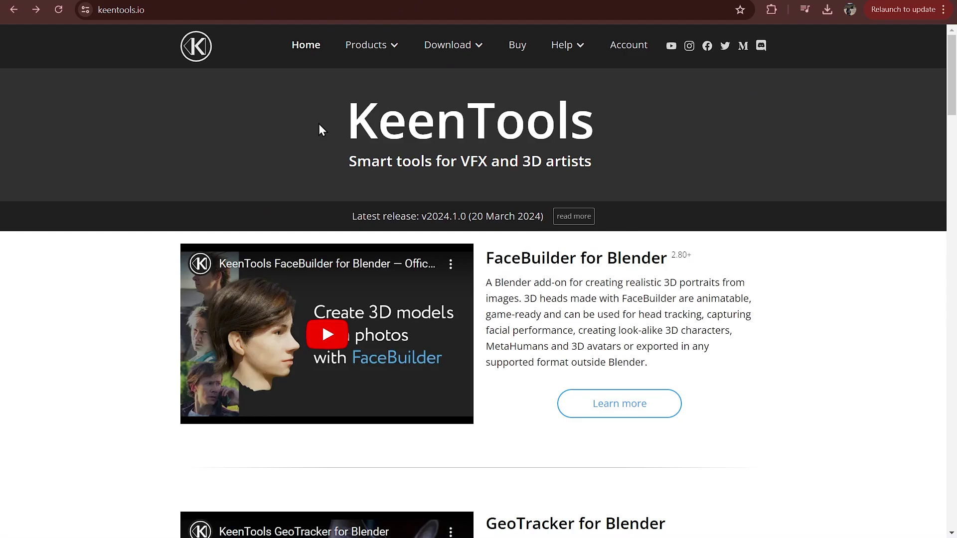
Switch to the browser and open the Nuke Package download page on keentools.io
mouse_move(456, 50)
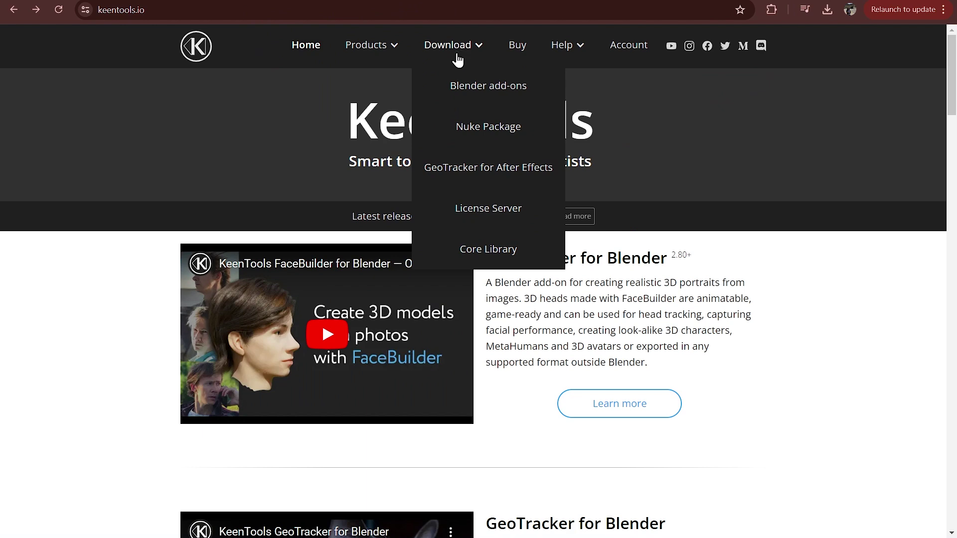
click(463, 127)
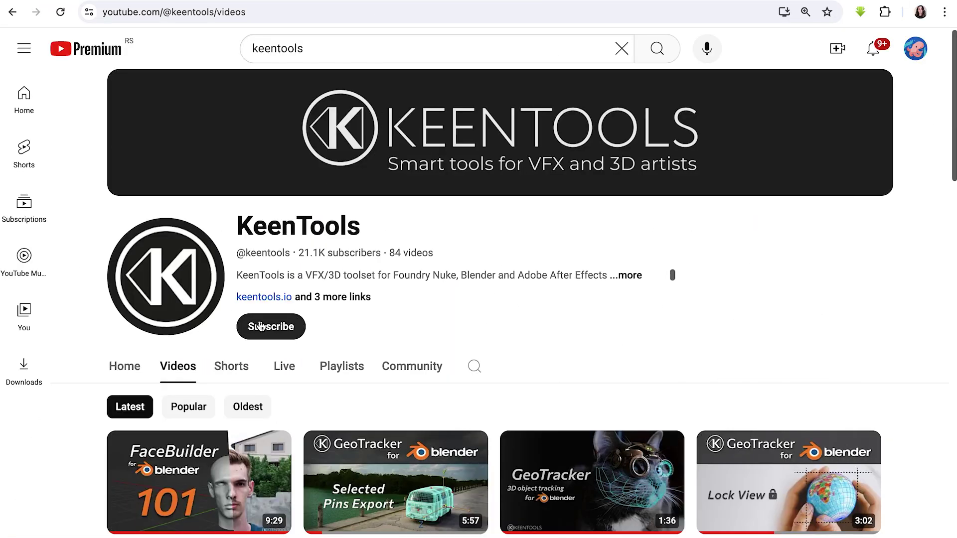
Subscribe to the KeenTools channel on YouTube and leave its notification options unchanged
click(272, 330)
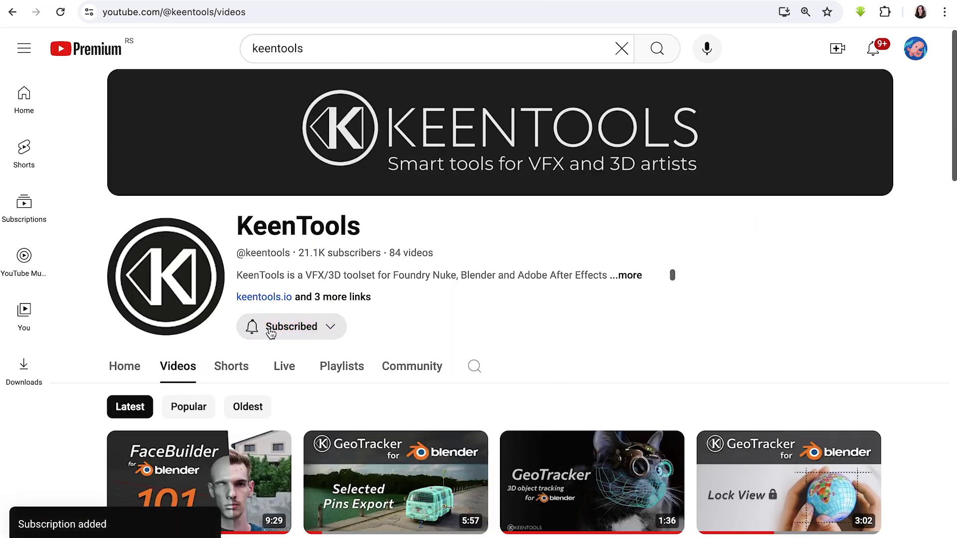
click(254, 333)
key(Escape)
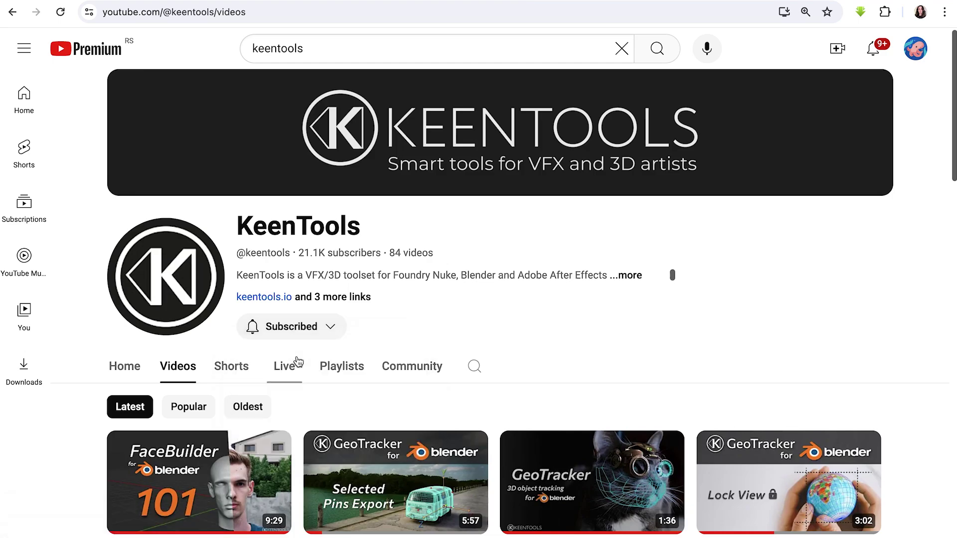